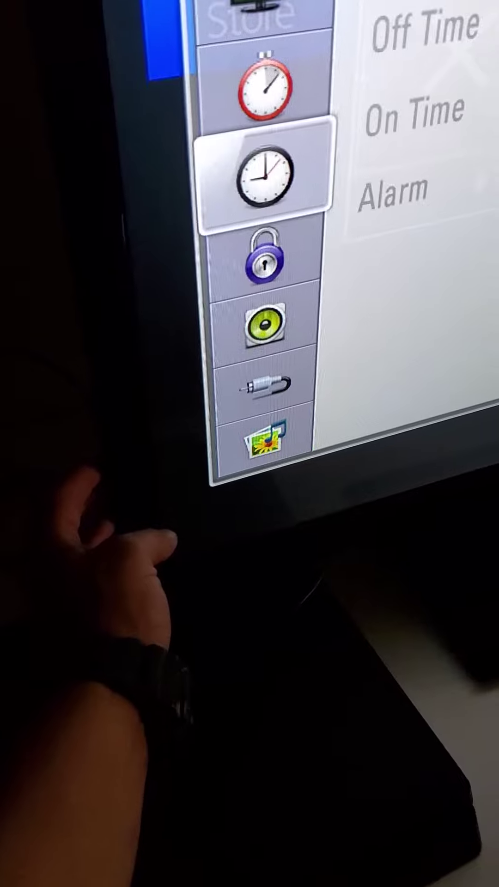
# Step through the side-panel categories (captions, clock, sleep timer) with the channel buttons, ending on Aspect Ratio.
pyautogui.press('Up')
pyautogui.press('Down')
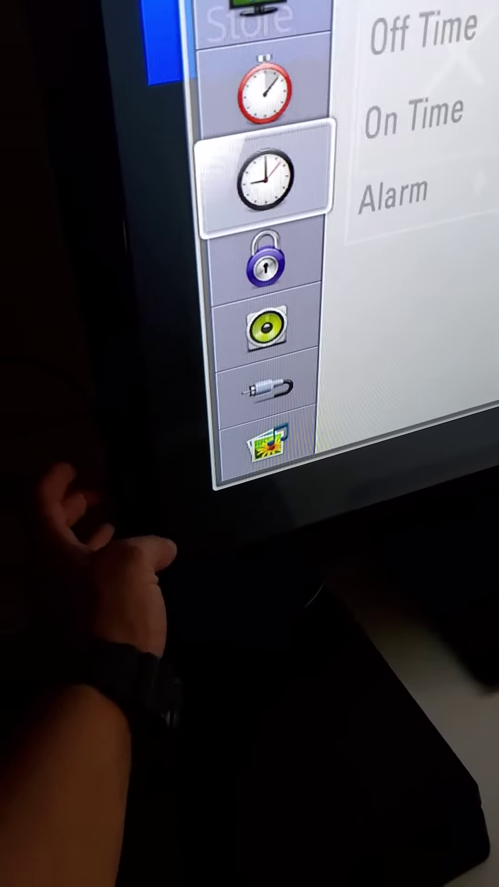
pyautogui.press('Up')
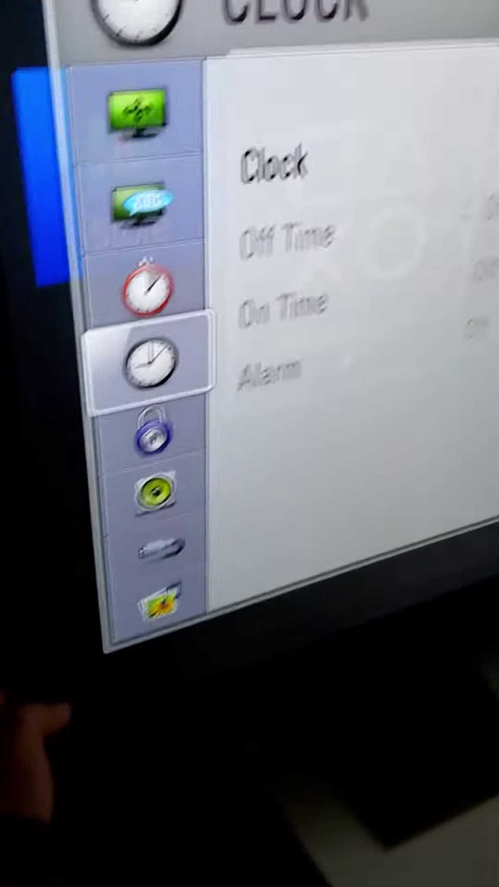
pyautogui.press('Up')
pyautogui.press('Up')
pyautogui.press('Up')
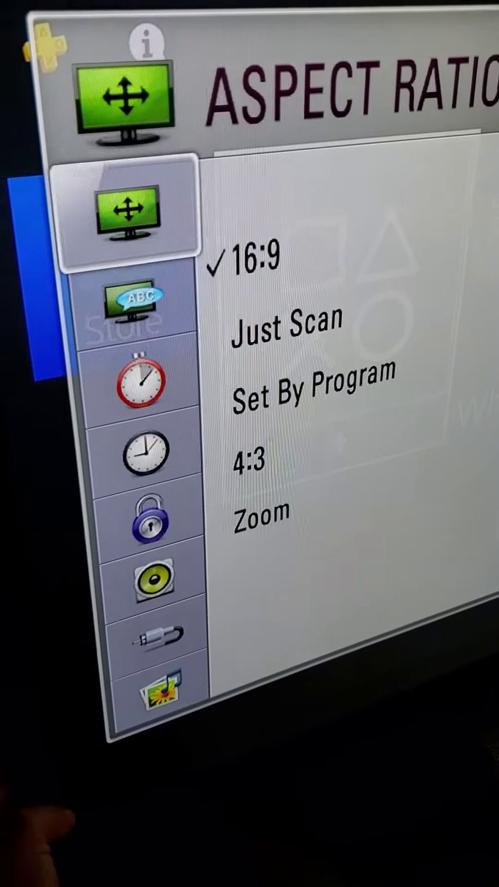